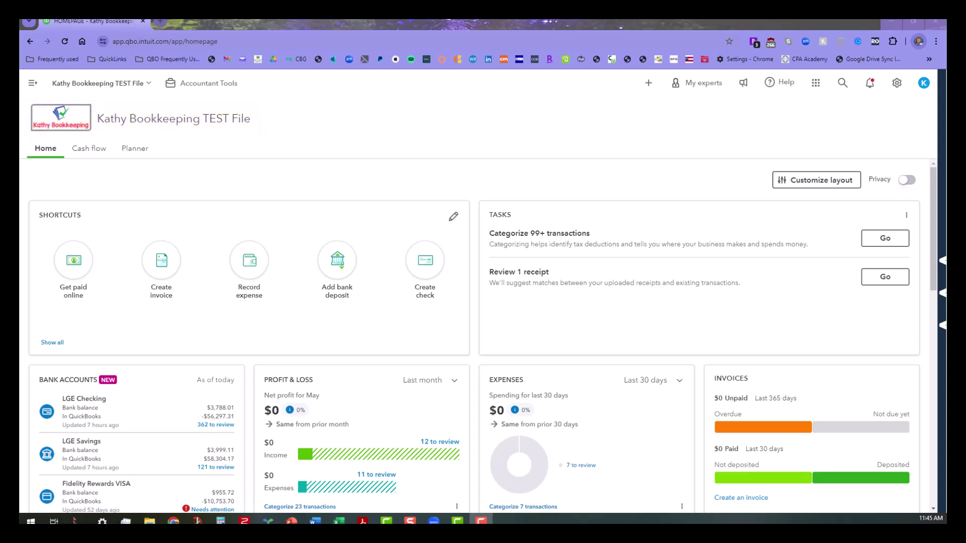
Switch to the QuickBooks Online Accountant window and view the firm's Get things done workspace
mouse_move(174, 521)
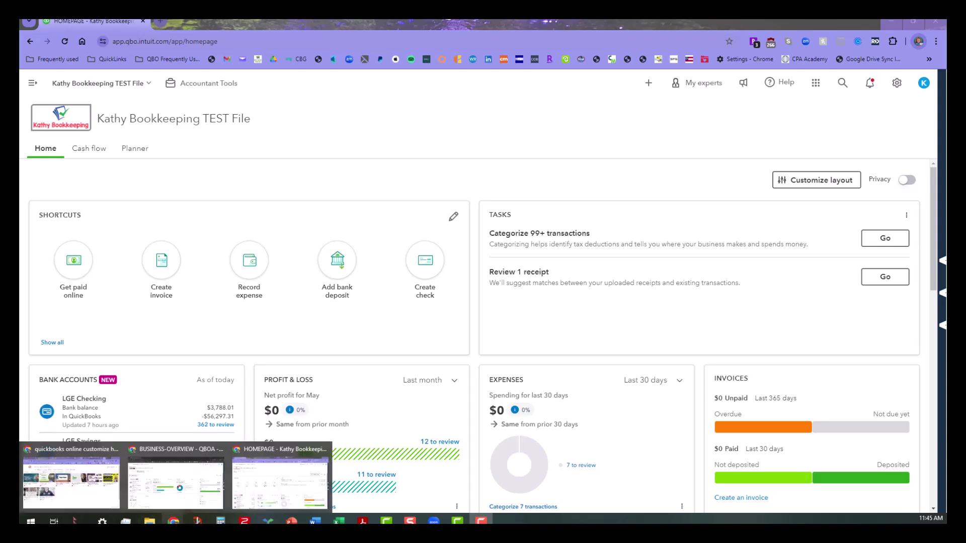
left_click(161, 503)
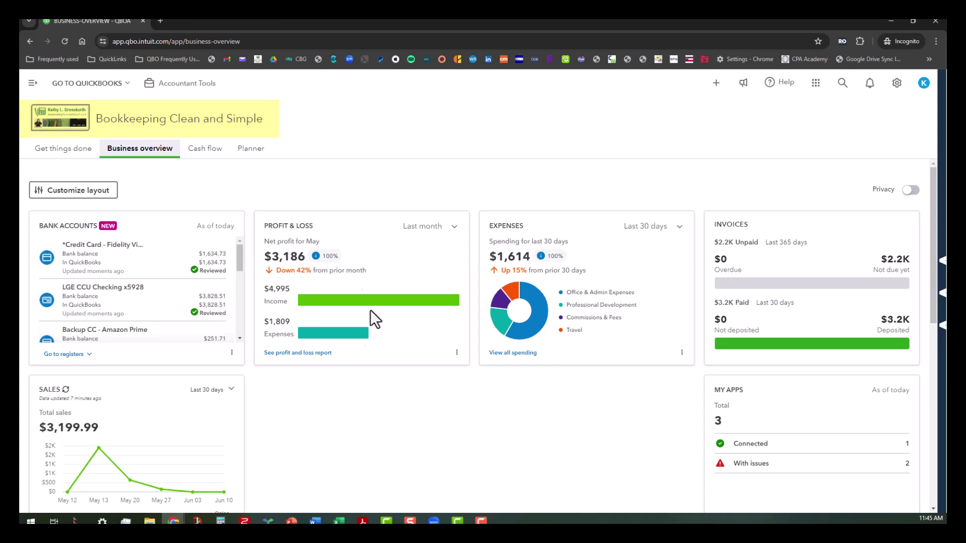
left_click(59, 153)
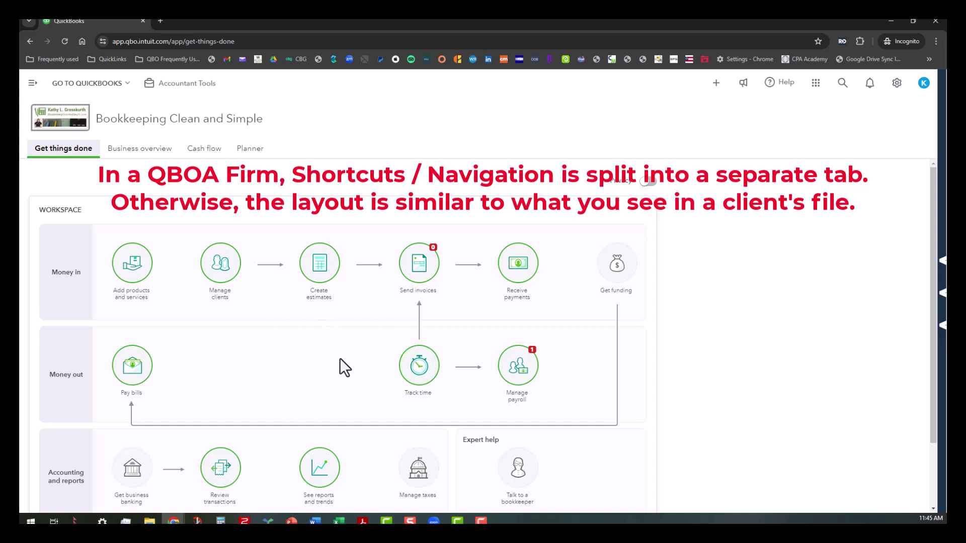
Return to the Business overview, then bring back the client test company's homepage
left_click(137, 149)
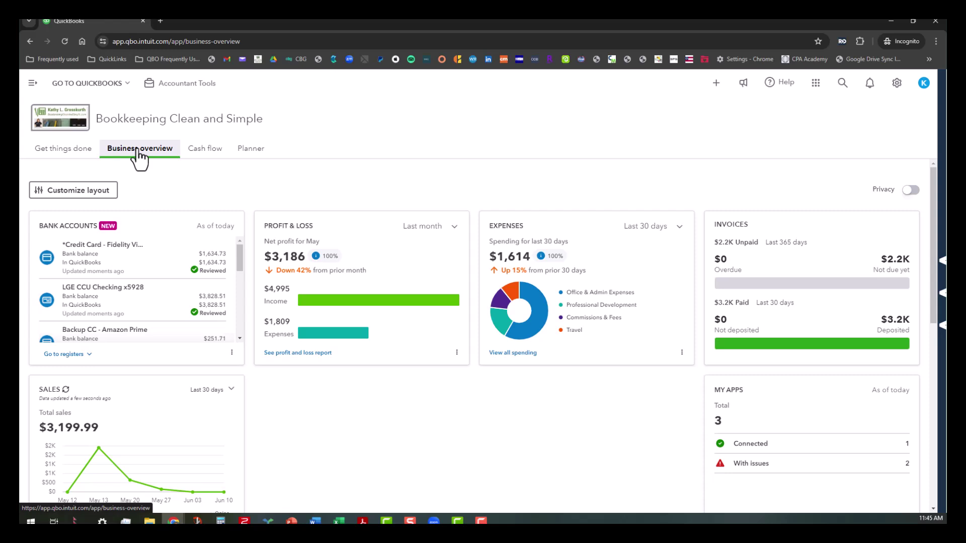
mouse_move(173, 520)
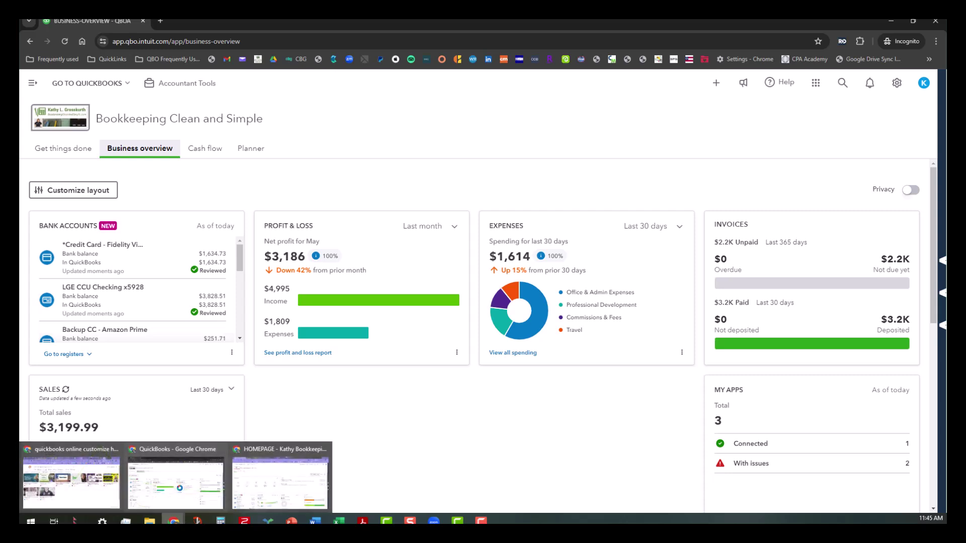
left_click(276, 487)
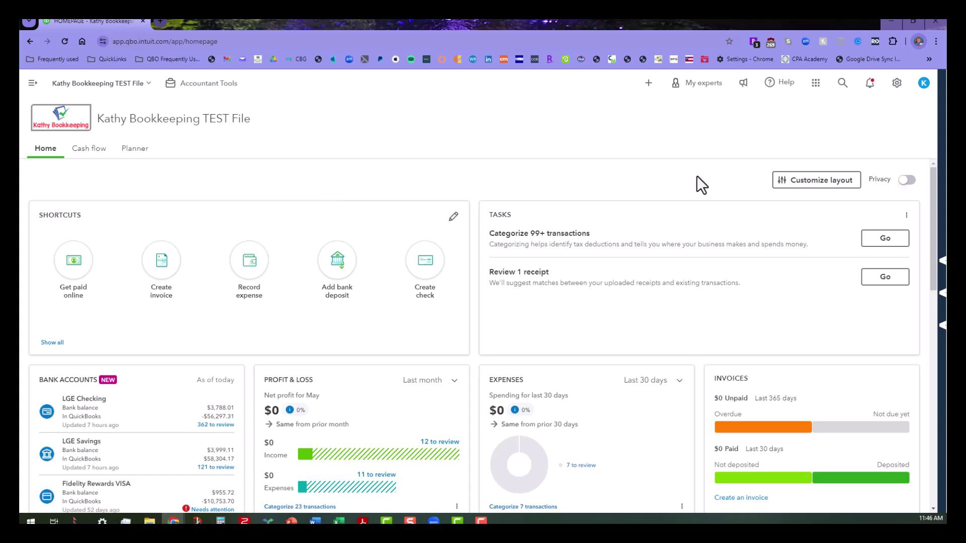
Enter layout customization and move Bank Accounts up to the top row beside Shortcuts
left_click(808, 181)
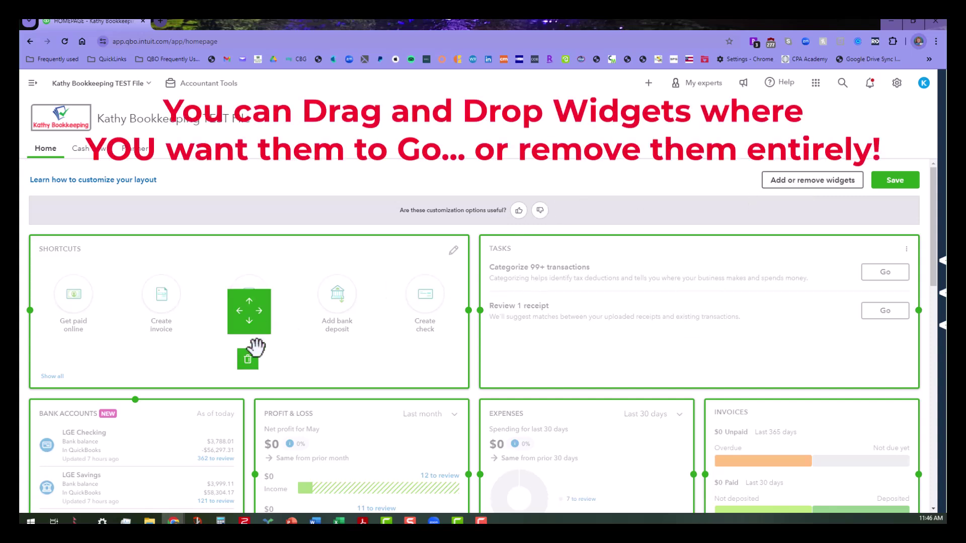
mouse_move(593, 315)
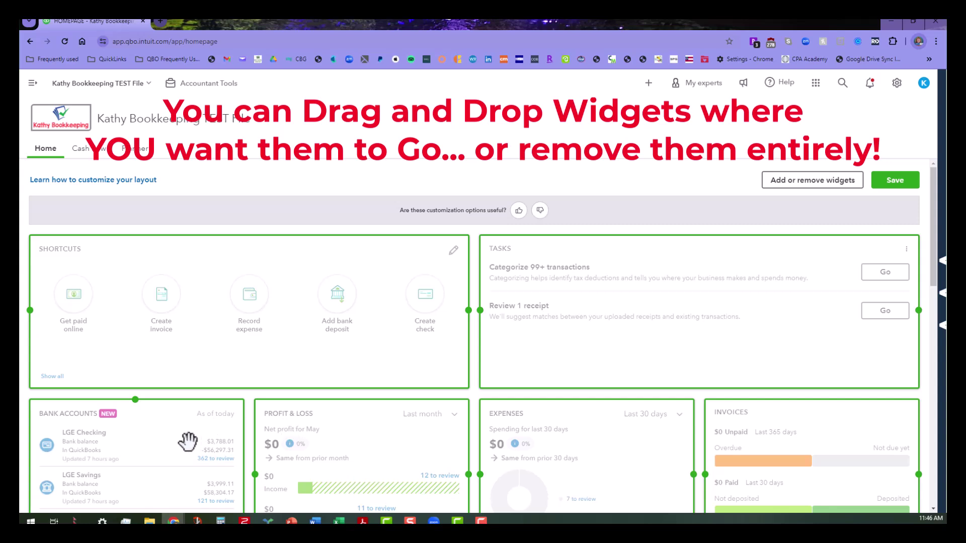
left_click_drag(200, 442, 644, 277)
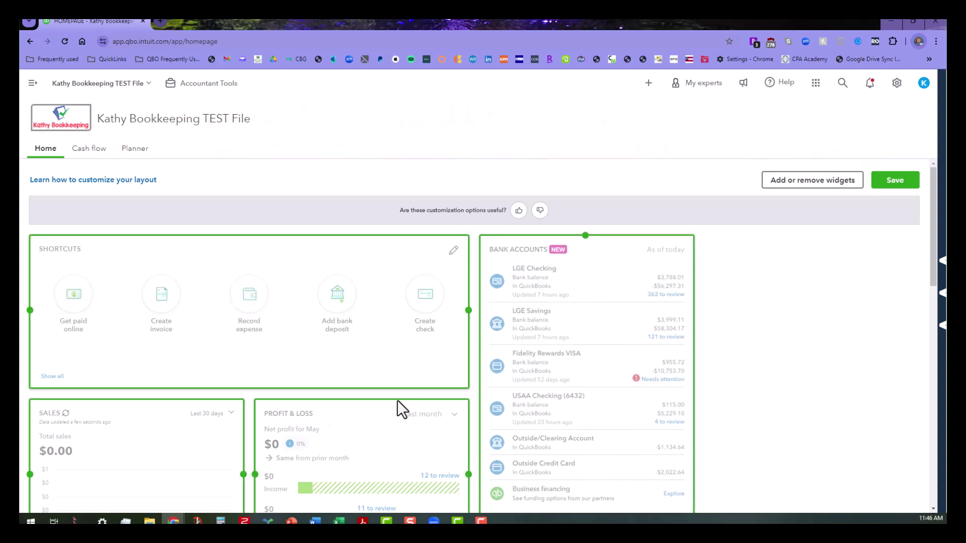
mouse_move(369, 431)
scroll(369, 428, "down", 4)
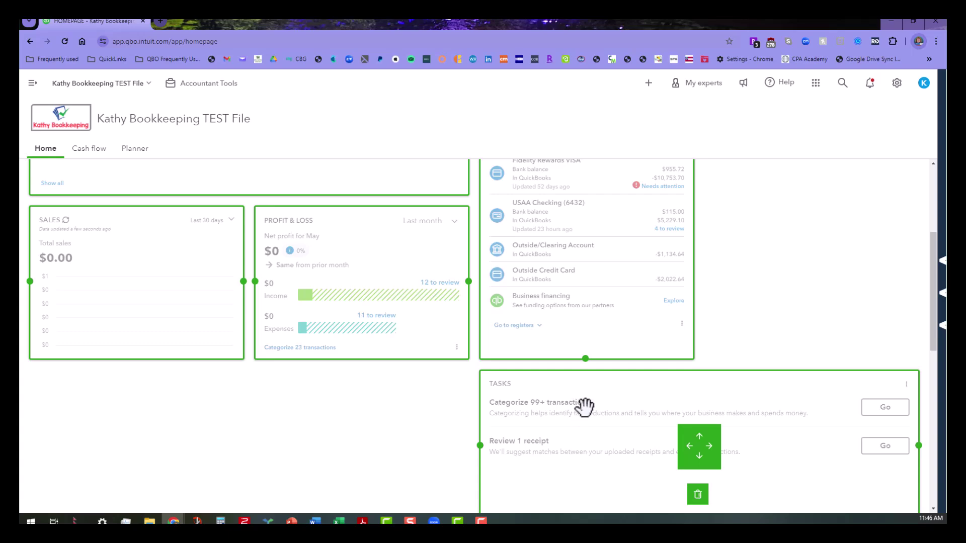
scroll(590, 405, "up", 4)
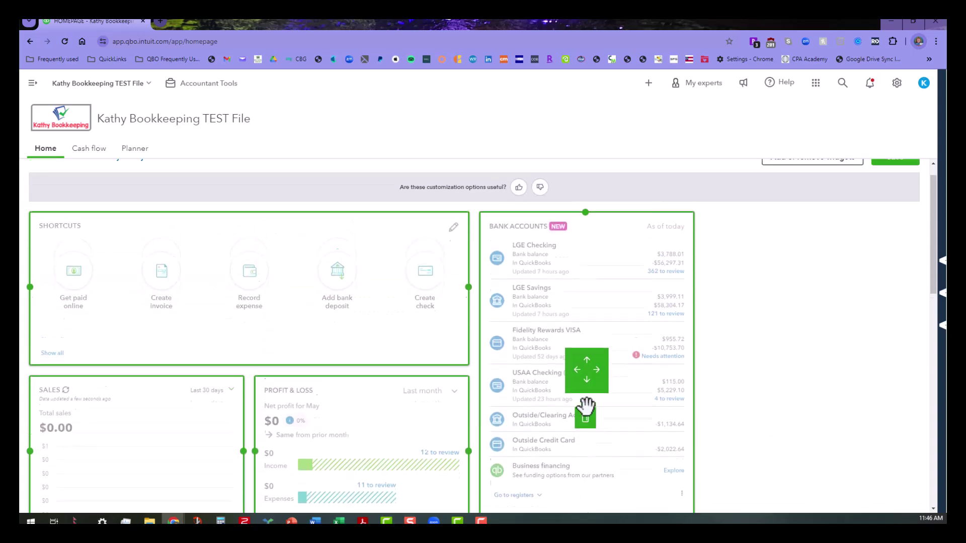
scroll(415, 464, "down", 5)
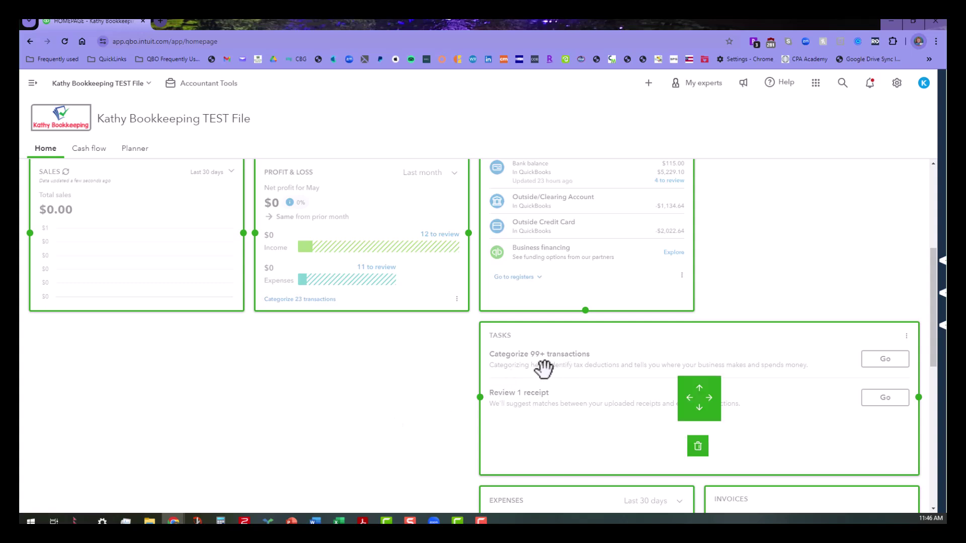
Move the Tasks widget to the top-left and remove the Shortcuts widget
left_click_drag(544, 368, 216, 280)
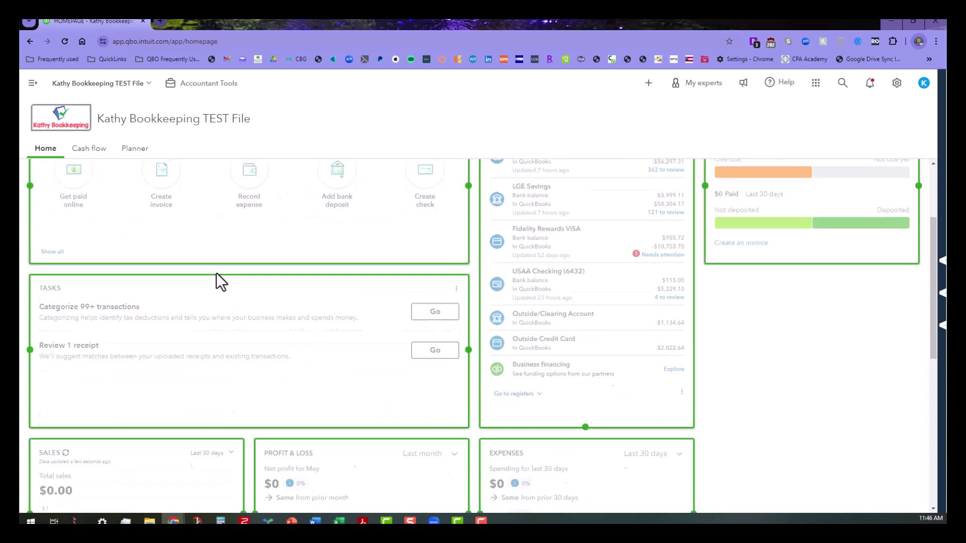
scroll(427, 252, "up", 2)
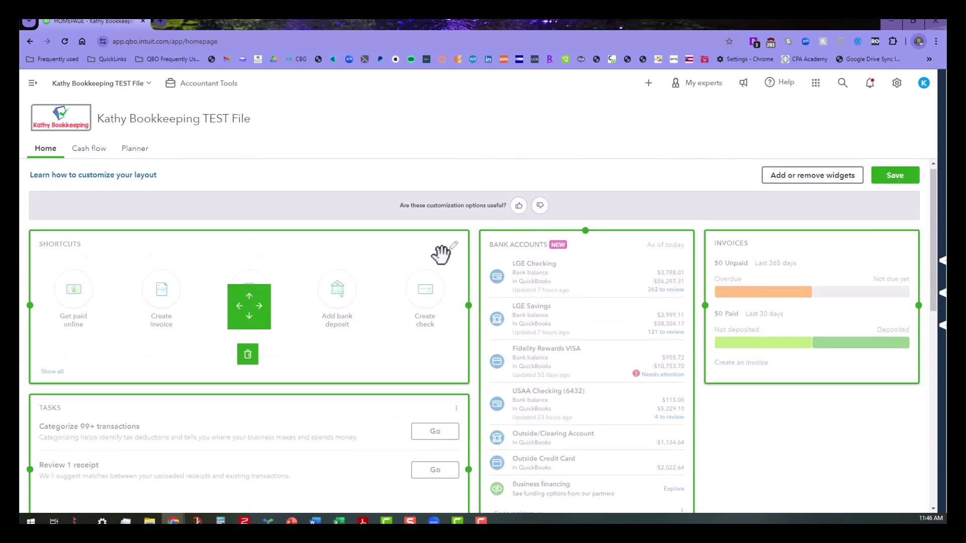
mouse_move(254, 265)
left_mouse_down()
mouse_move(256, 339)
mouse_move(249, 263)
left_mouse_up()
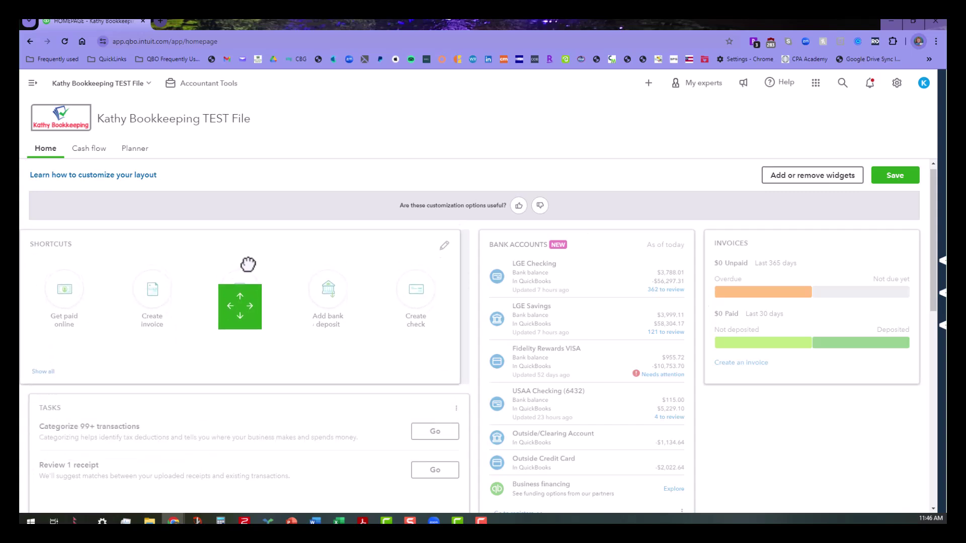
left_click_drag(251, 311, 250, 356)
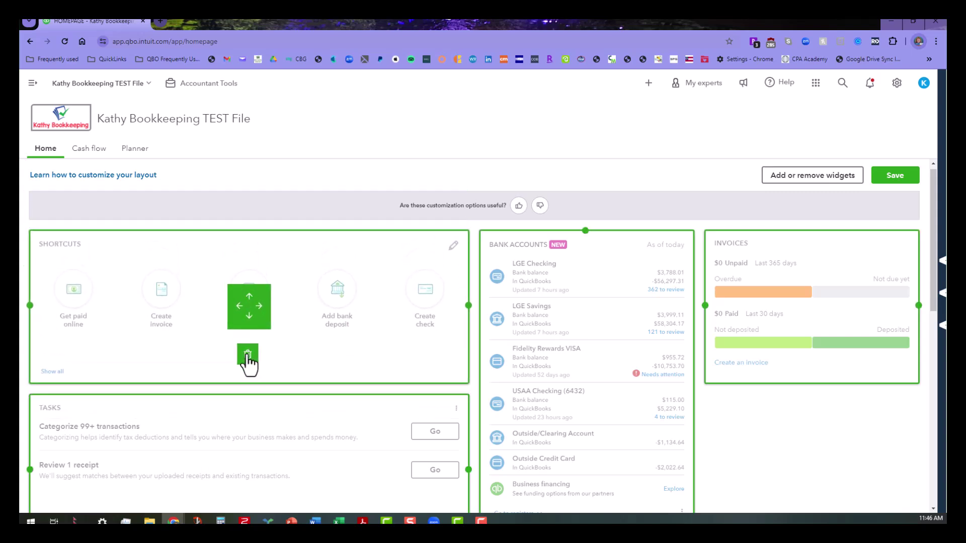
left_click(247, 355)
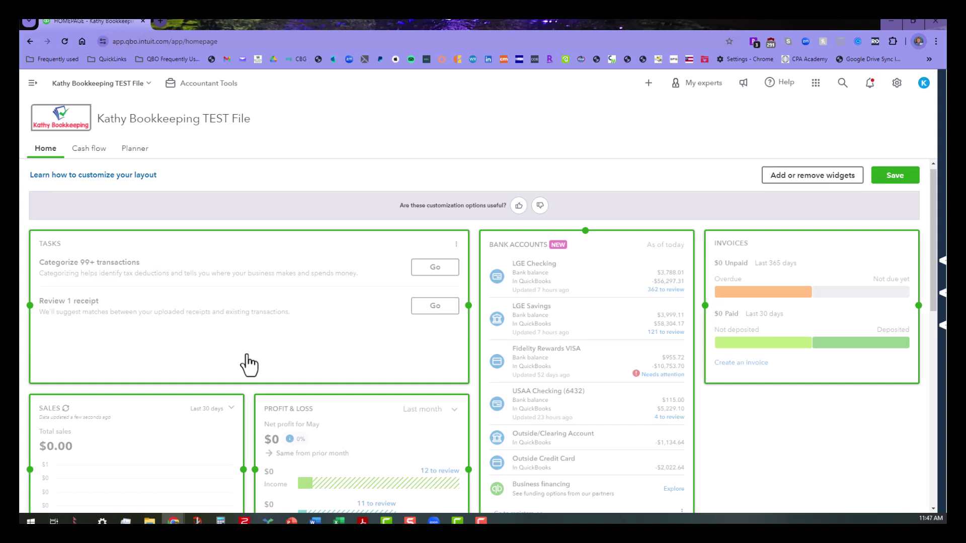
Save the new widget arrangement and reopen Customize layout mode
left_click(893, 176)
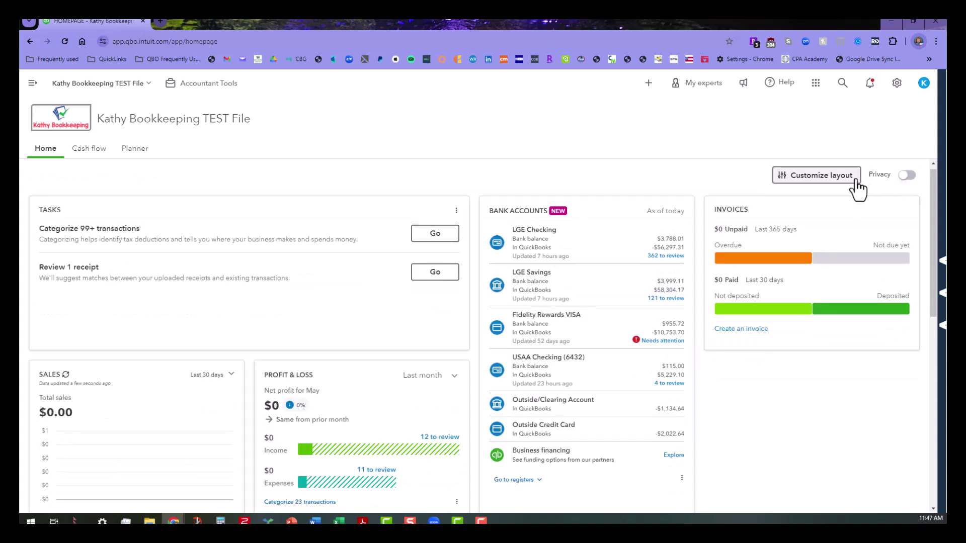
left_click(821, 176)
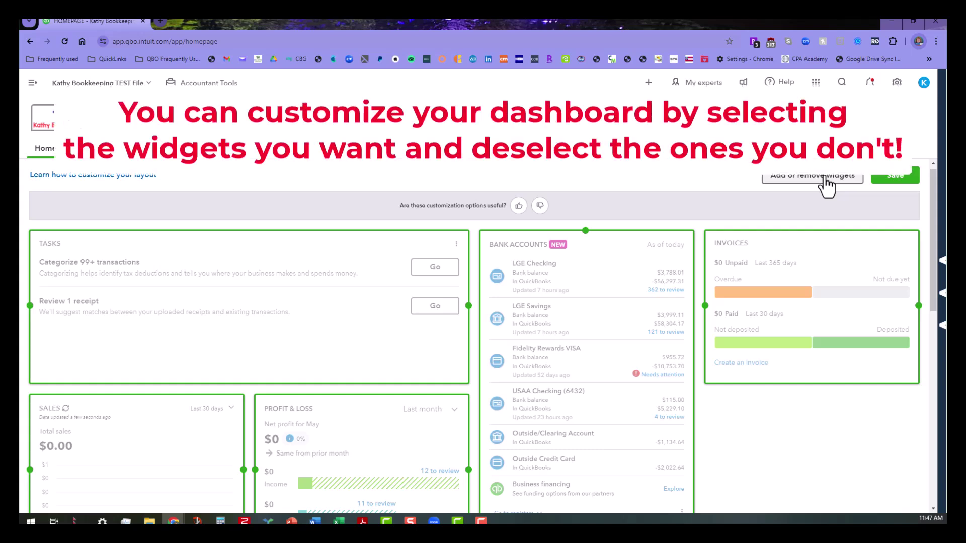
Check Mileage in the Add or remove widgets list and save the selection
left_click(824, 177)
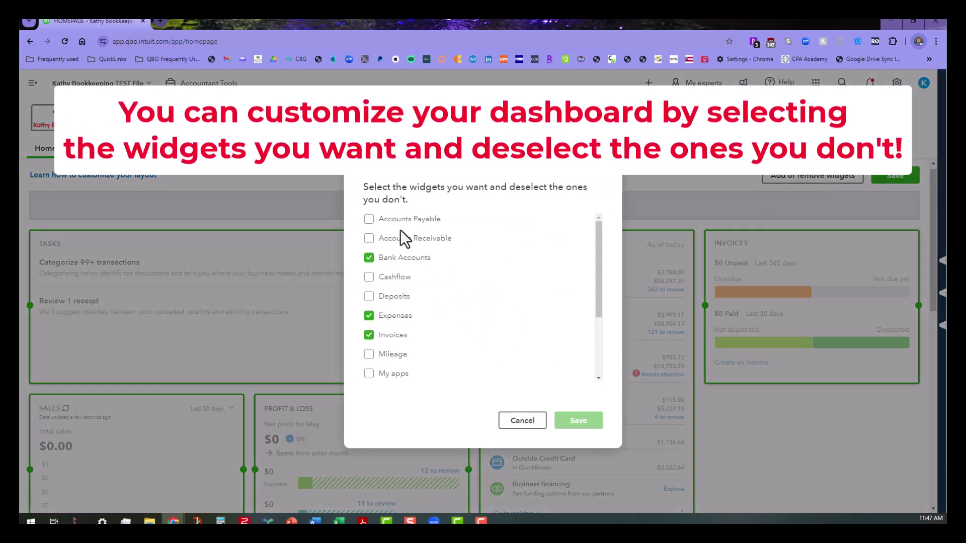
scroll(432, 347, "down", 4)
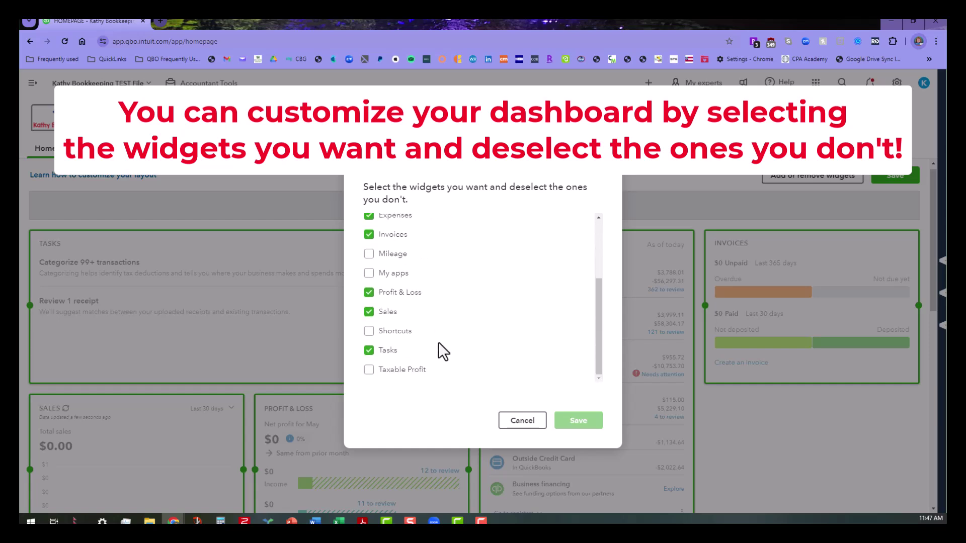
scroll(438, 342, "up", 4)
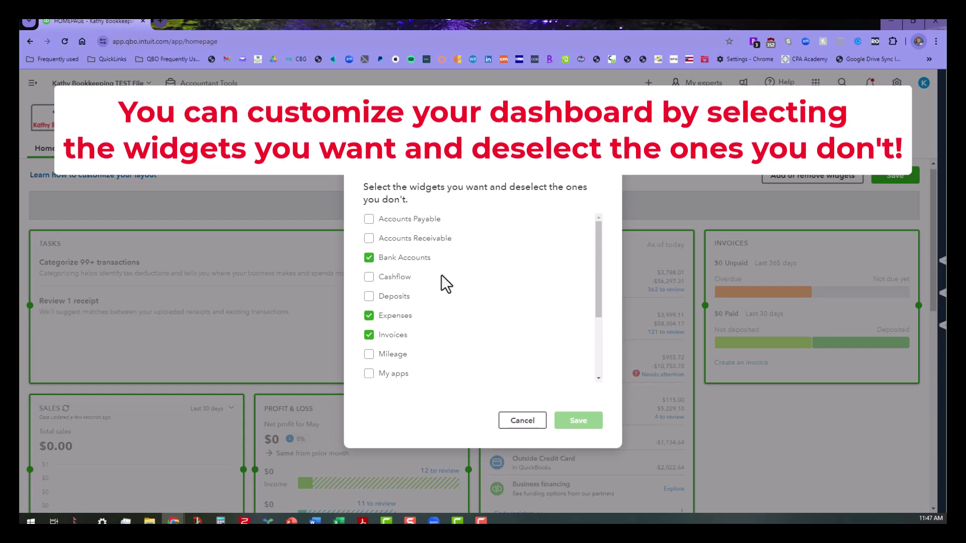
scroll(452, 324, "down", 1)
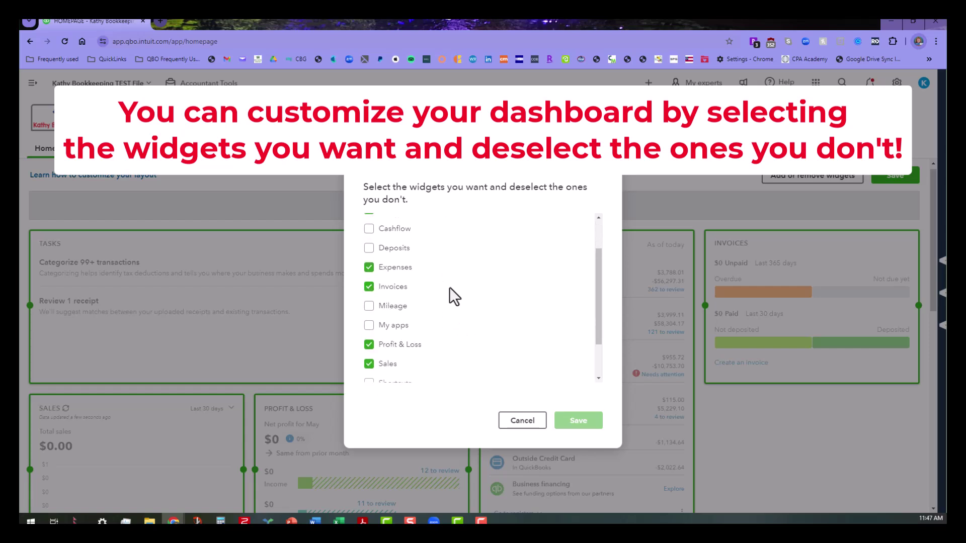
scroll(456, 319, "down", 2)
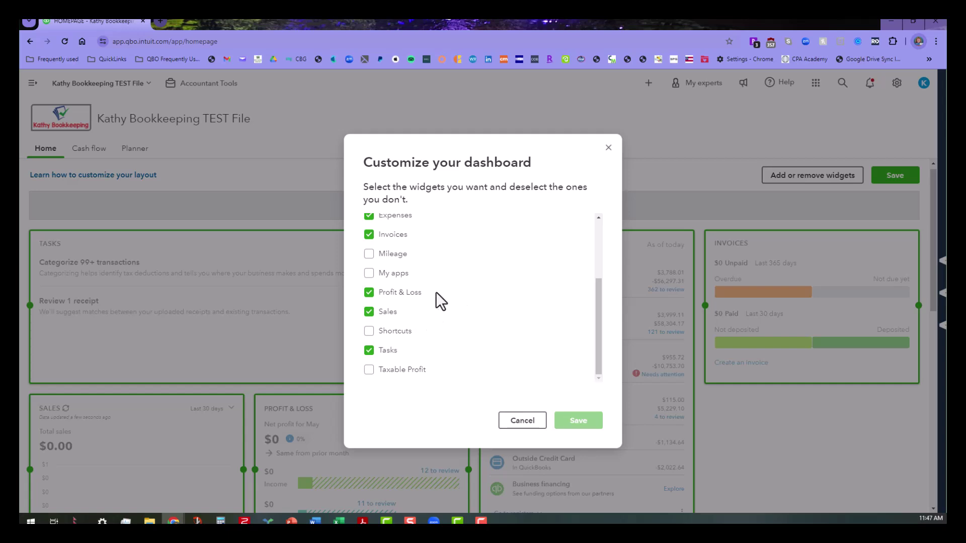
left_click(369, 256)
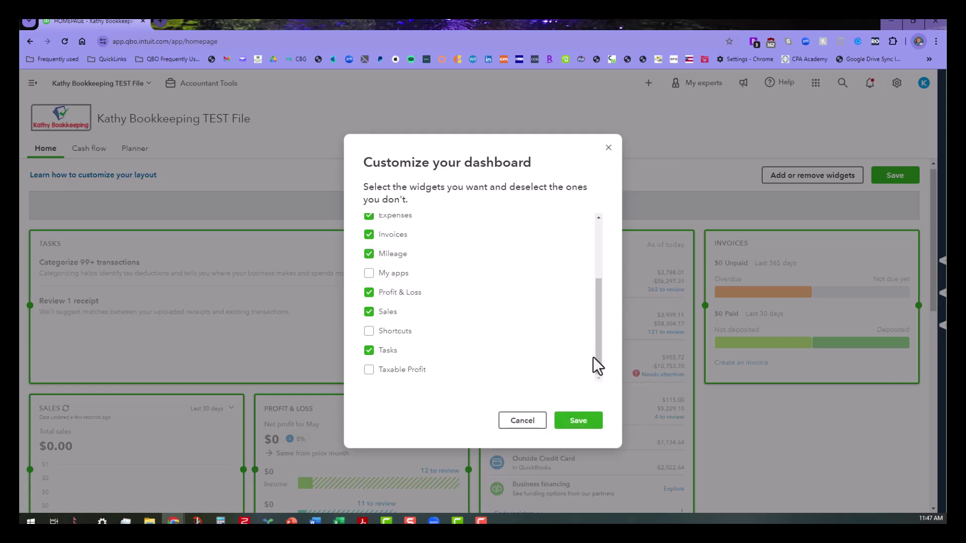
left_click(584, 422)
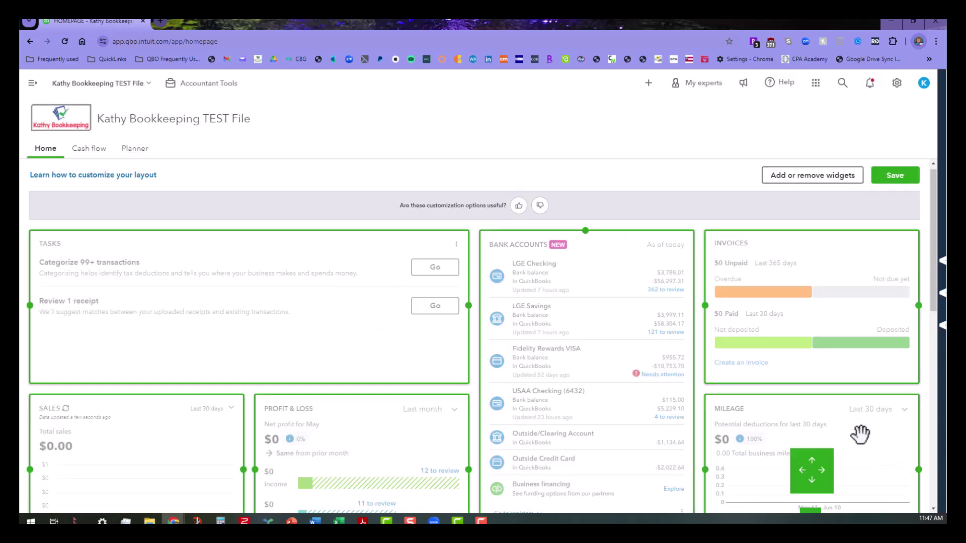
scroll(397, 366, "down", 2)
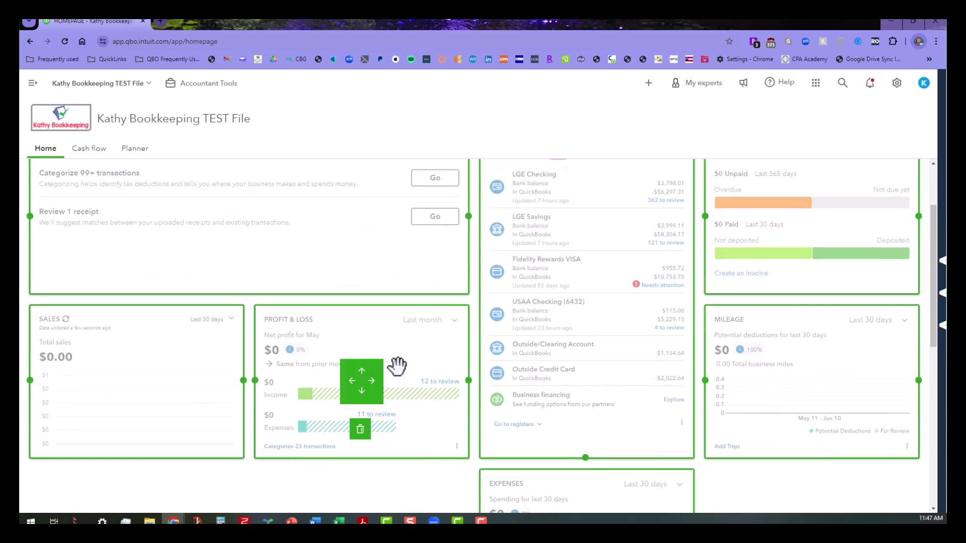
scroll(397, 366, "down", 2)
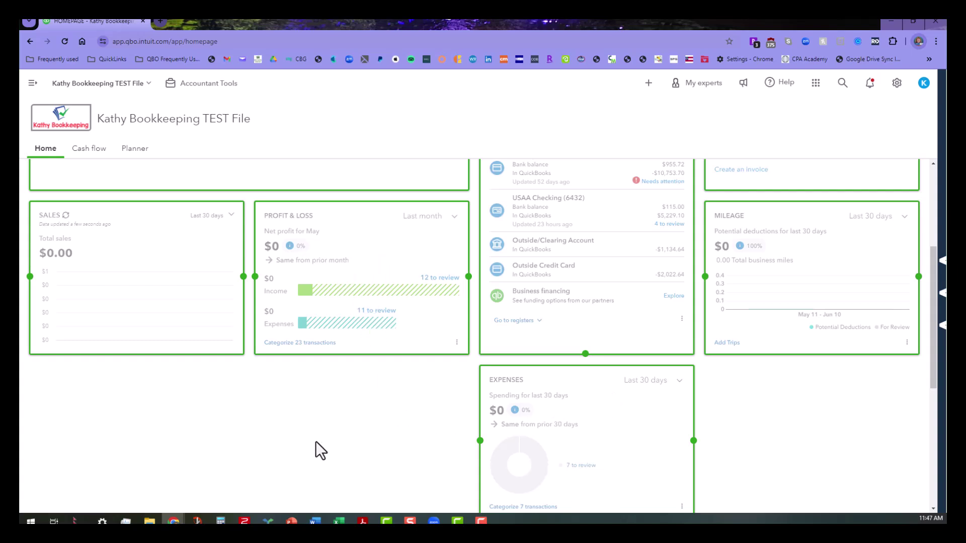
scroll(342, 428, "up", 4)
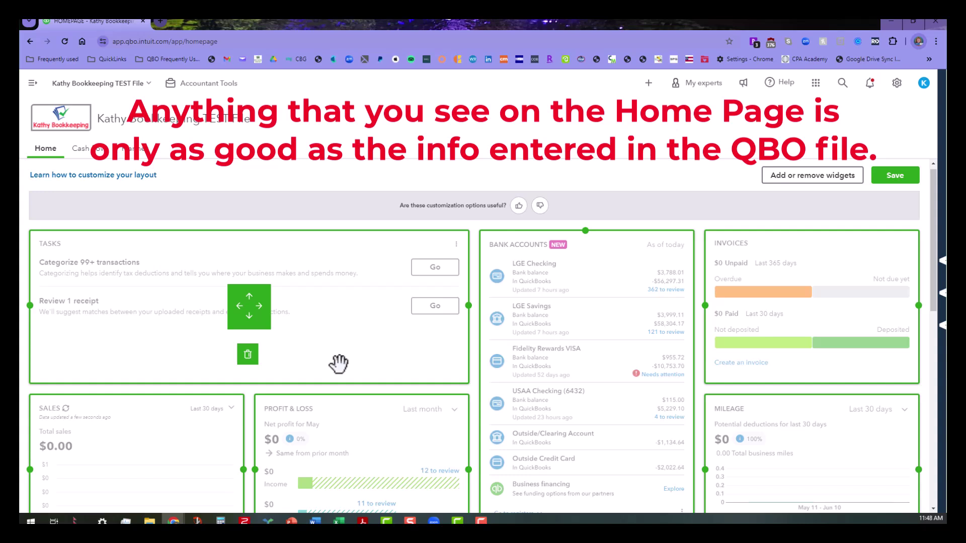
Save the layout with Mileage added and scroll through the final dashboard to review it
left_click(894, 176)
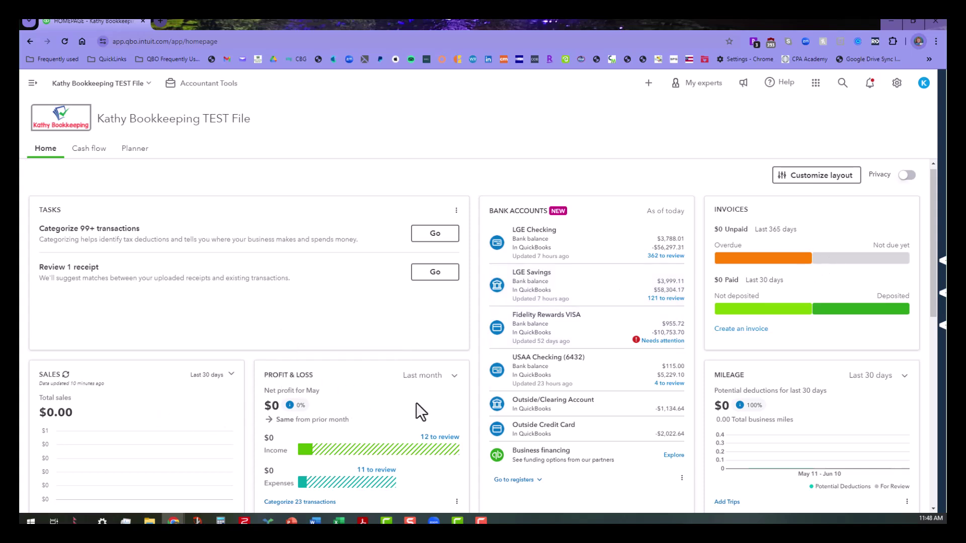
scroll(387, 395, "down", 4)
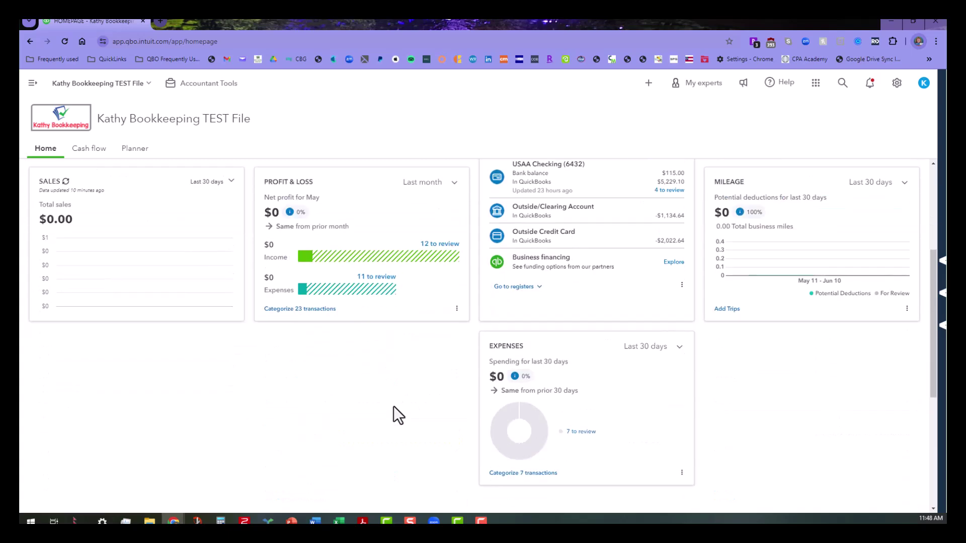
scroll(394, 405, "up", 3)
scroll(394, 406, "up", 1)
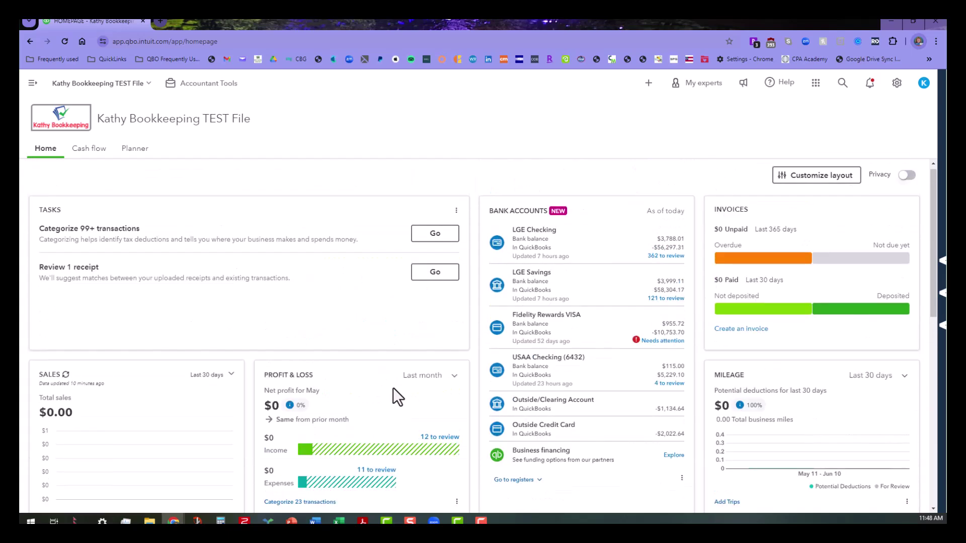